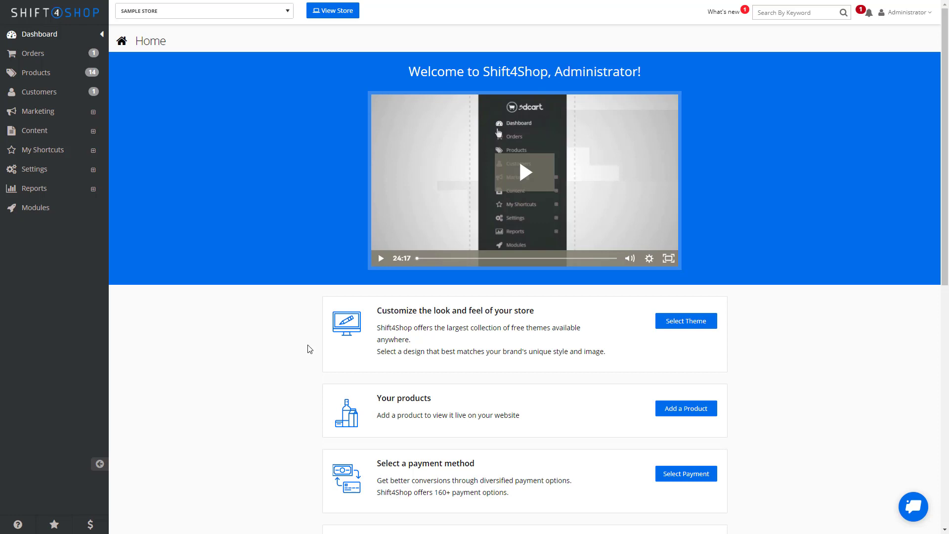
- Find the module with a search for 'rma', then enable and save it
{"action": "left_click", "coordinate": [42, 209]}
{"action": "left_click", "coordinate": [243, 70]}
{"action": "type", "text": "rma"}
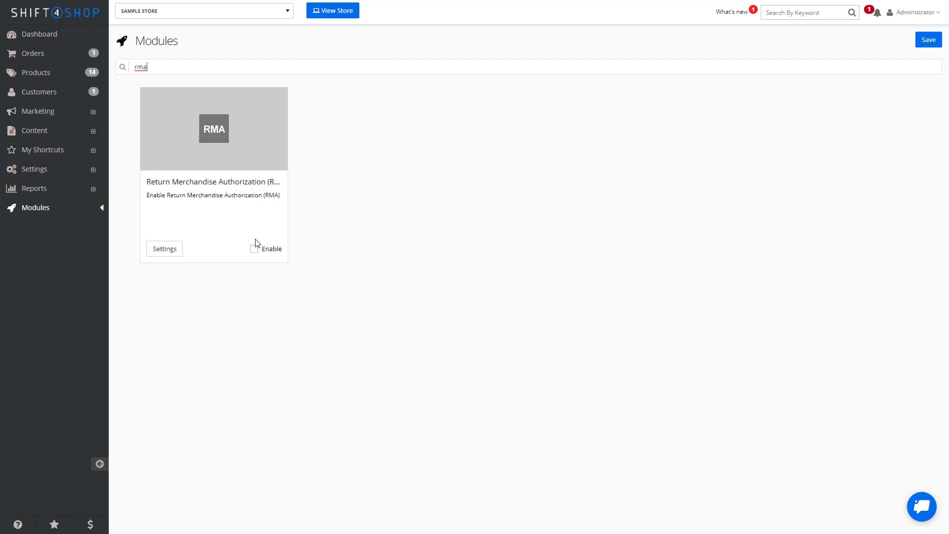
{"action": "left_click", "coordinate": [254, 249]}
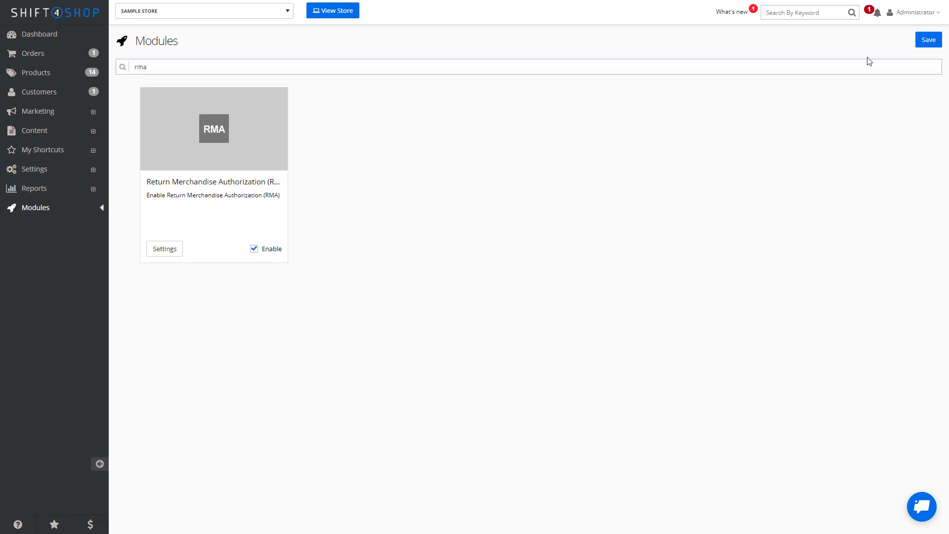
{"action": "left_click", "coordinate": [930, 48]}
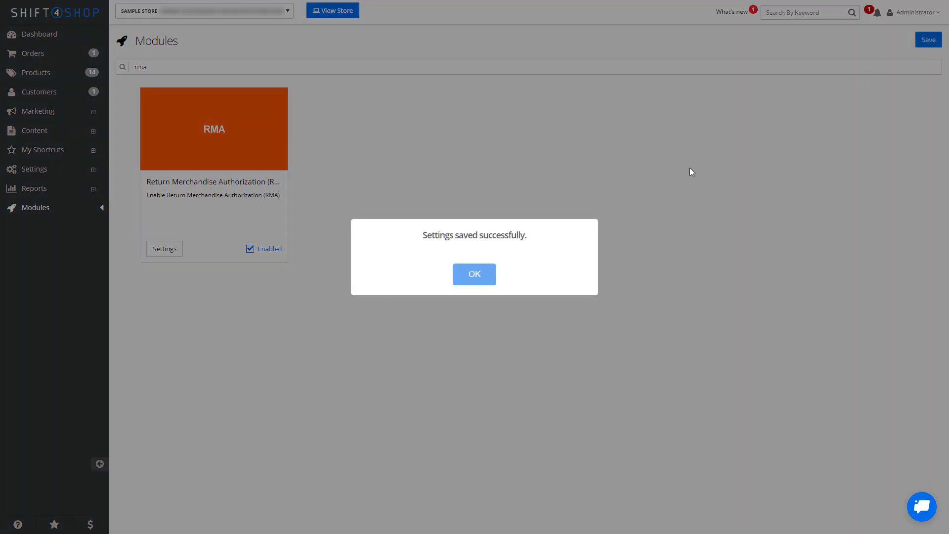
{"action": "left_click", "coordinate": [476, 274]}
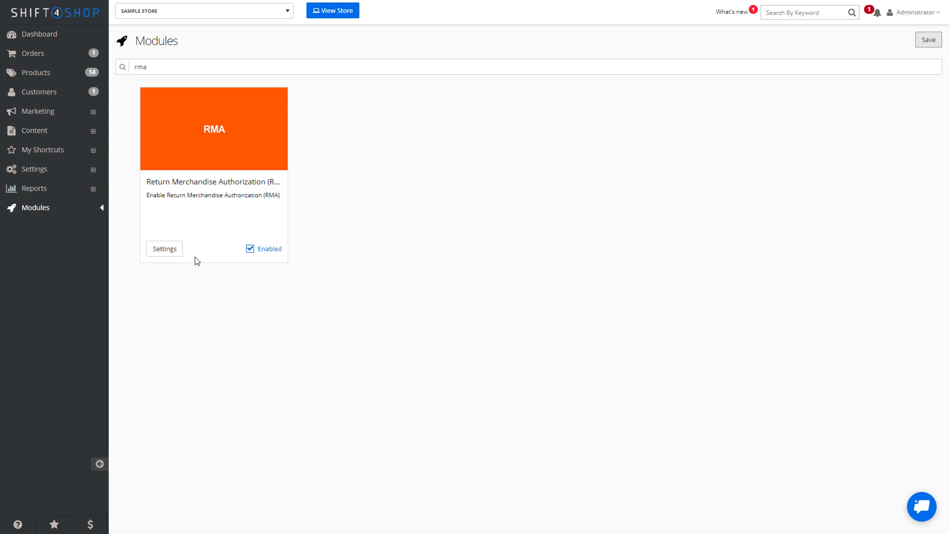
- Save the RMA module settings with Max Period left at 30 days
{"action": "left_click", "coordinate": [177, 251]}
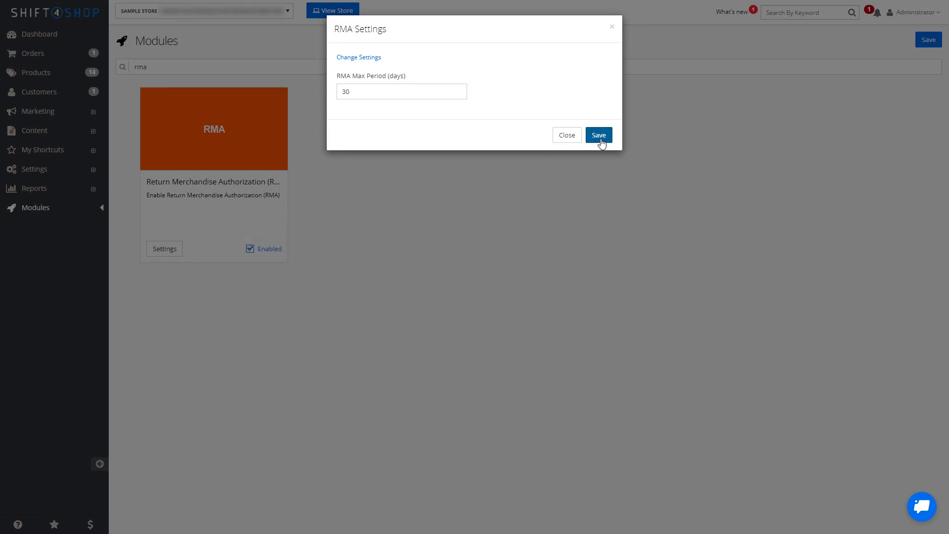
{"action": "left_click", "coordinate": [599, 136]}
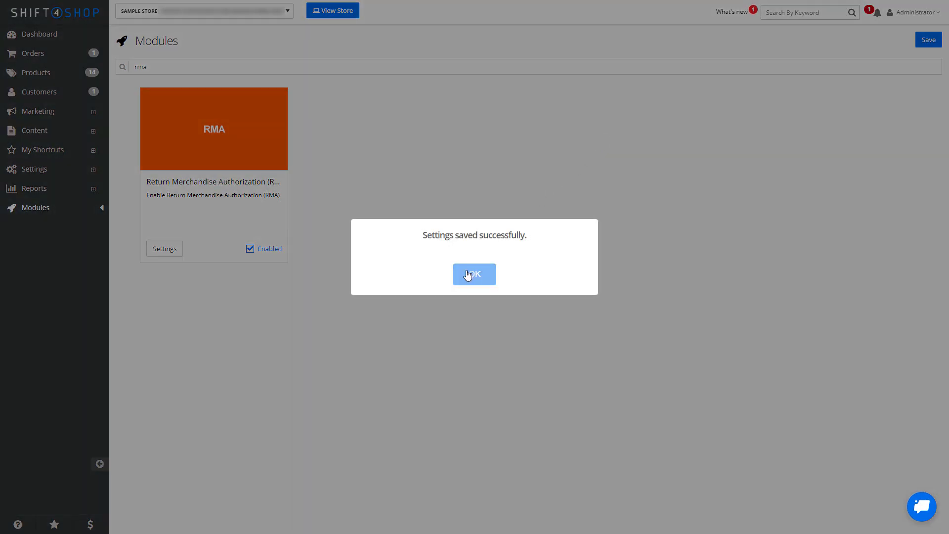
{"action": "left_click", "coordinate": [468, 275]}
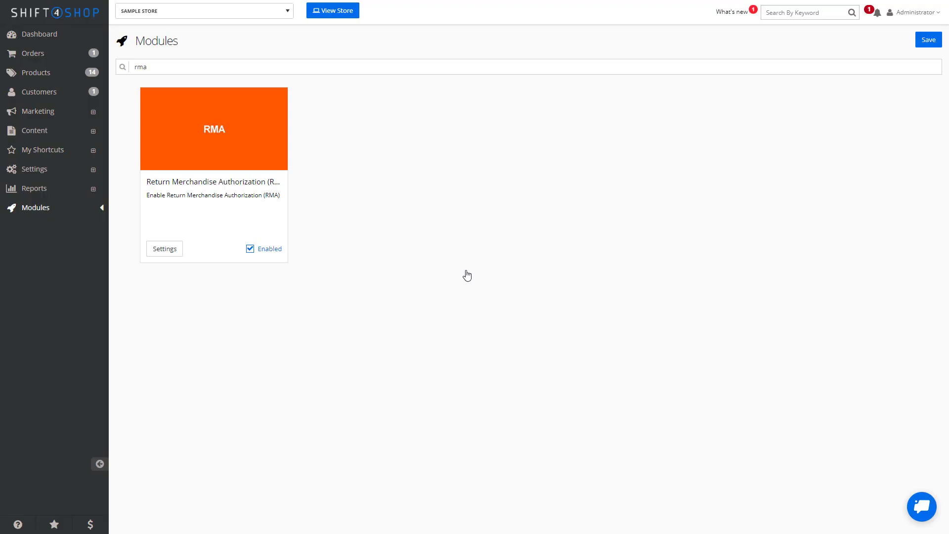
- Reopen the RMA module settings and switch to the full RMA settings page
{"action": "left_click", "coordinate": [177, 255]}
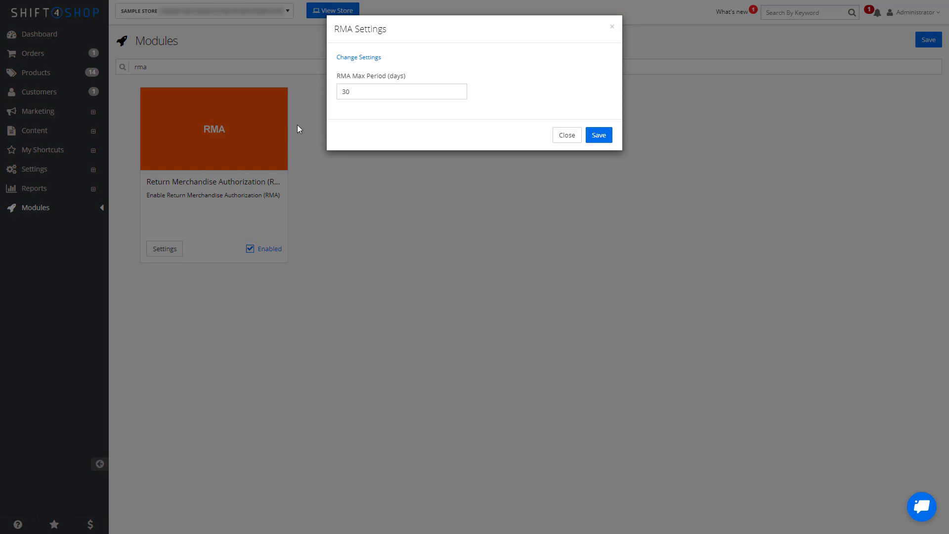
{"action": "left_click", "coordinate": [349, 58]}
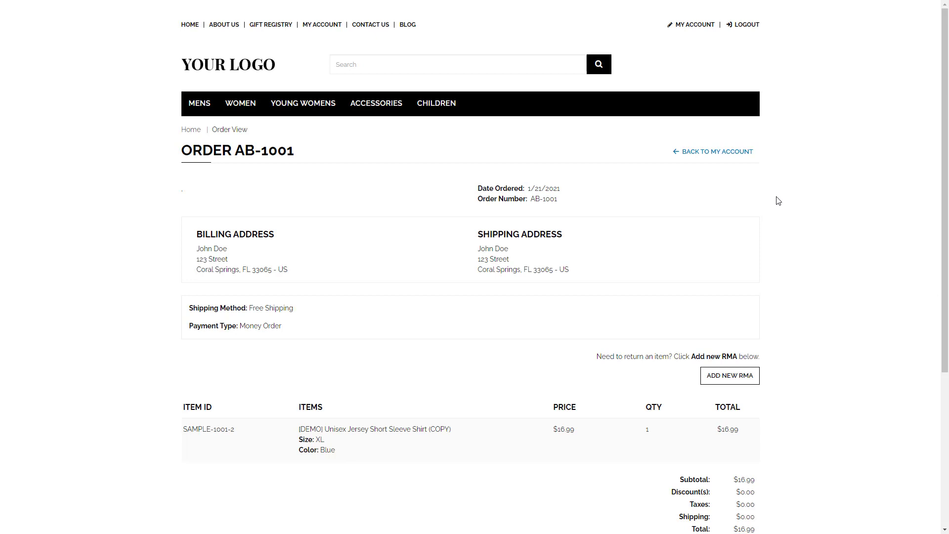
- Submit a new return for 1 shirt, reason Broken, method Money Back
{"action": "left_click", "coordinate": [739, 383]}
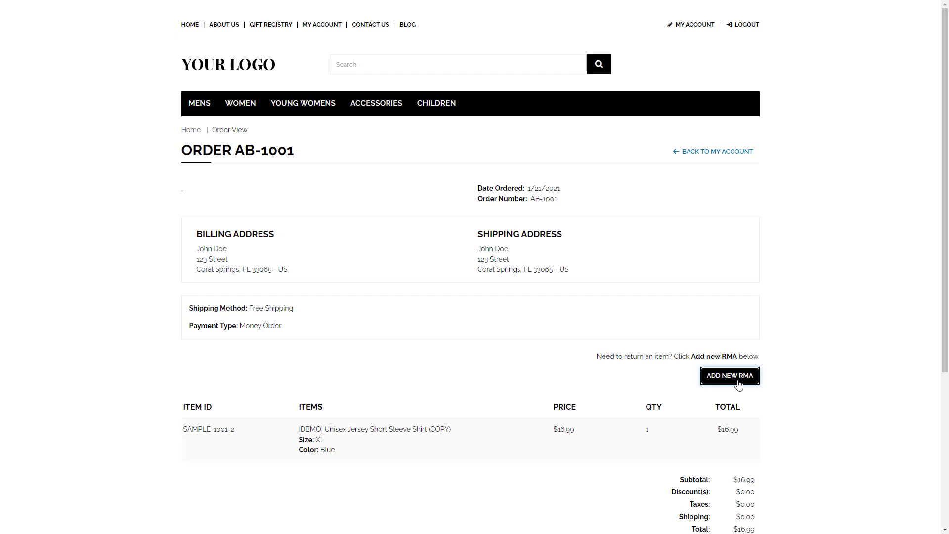
{"action": "left_click", "coordinate": [754, 244]}
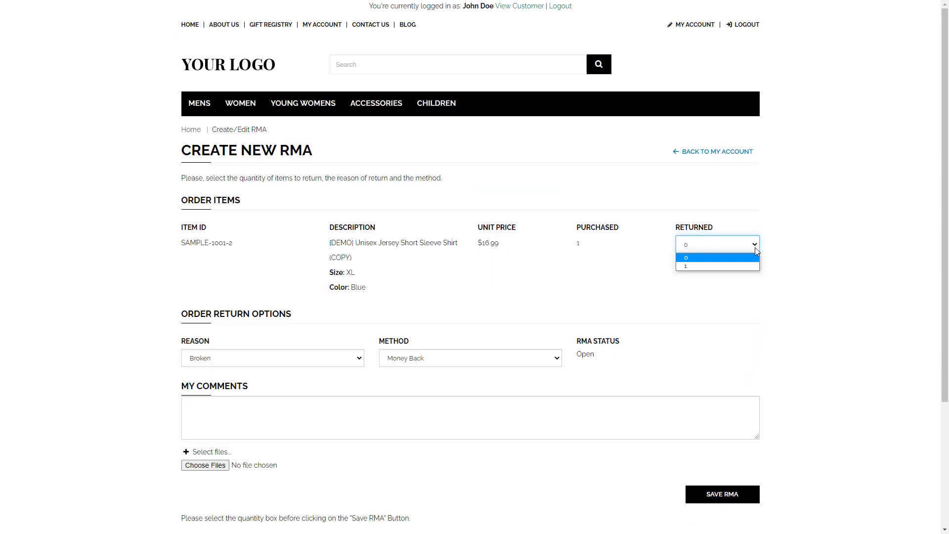
{"action": "left_click", "coordinate": [746, 266]}
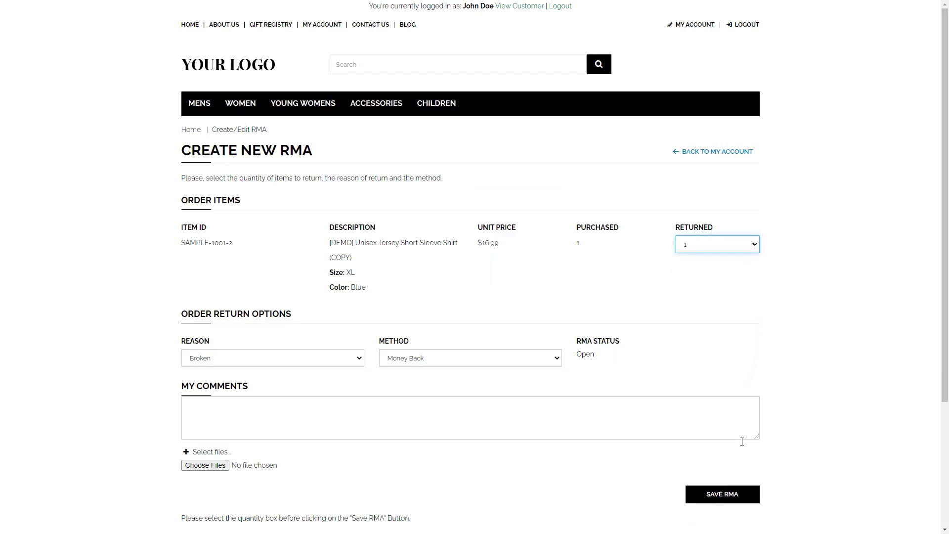
{"action": "left_click", "coordinate": [750, 499]}
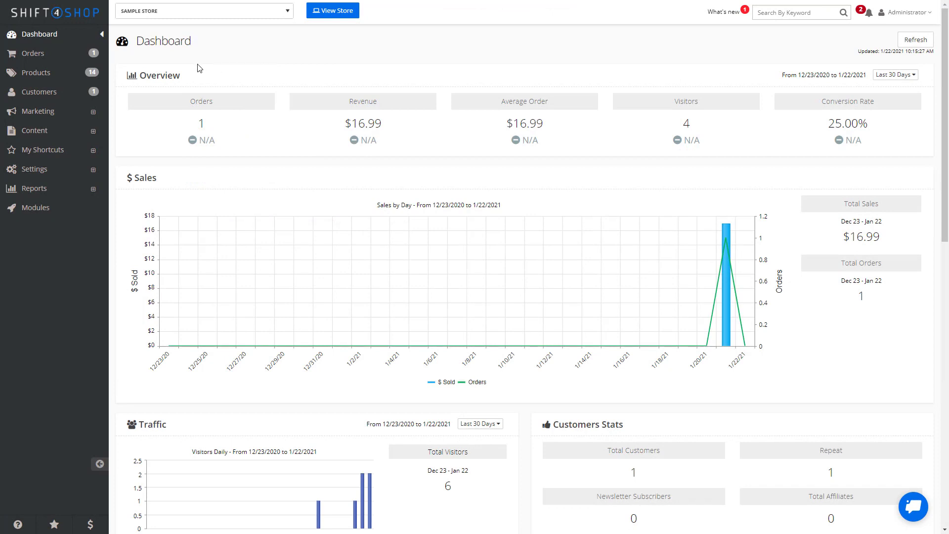
{"action": "left_click", "coordinate": [63, 56]}
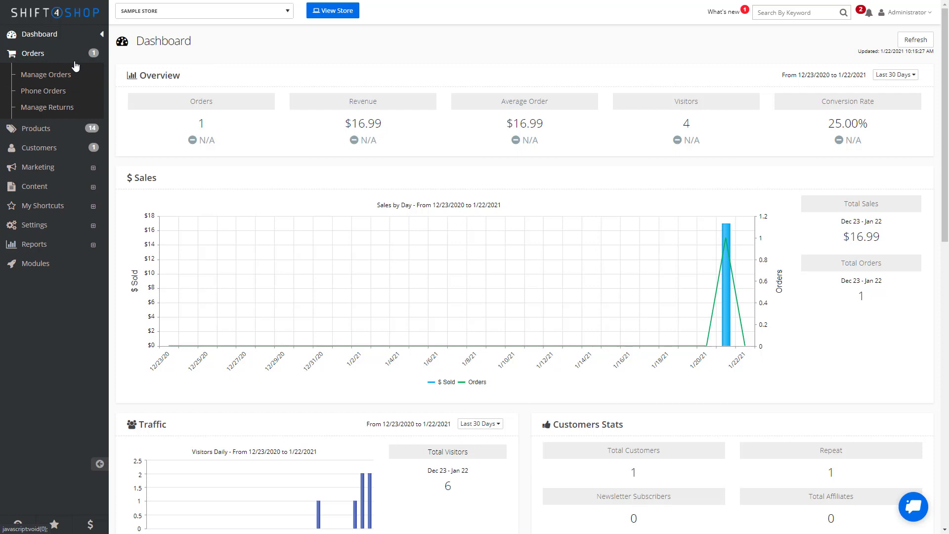
{"action": "left_click", "coordinate": [81, 80]}
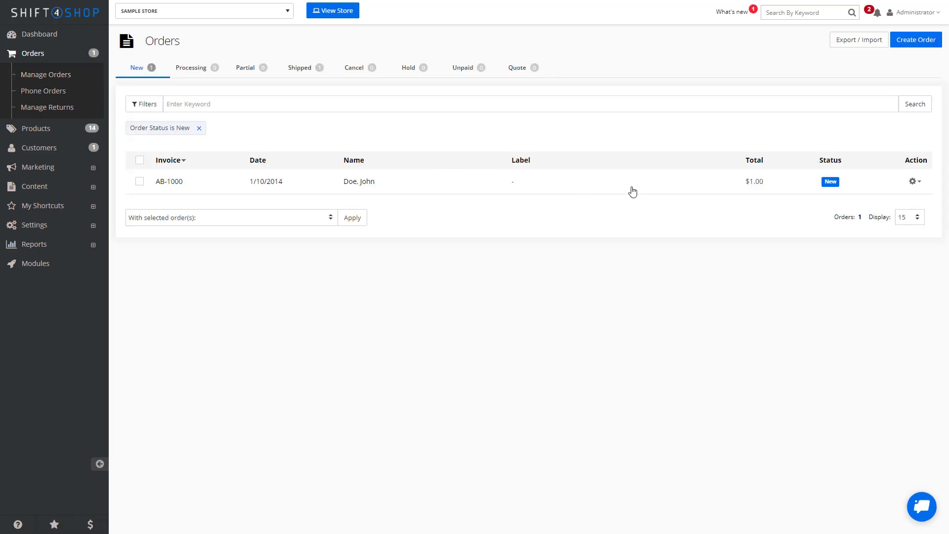
{"action": "left_click", "coordinate": [633, 192]}
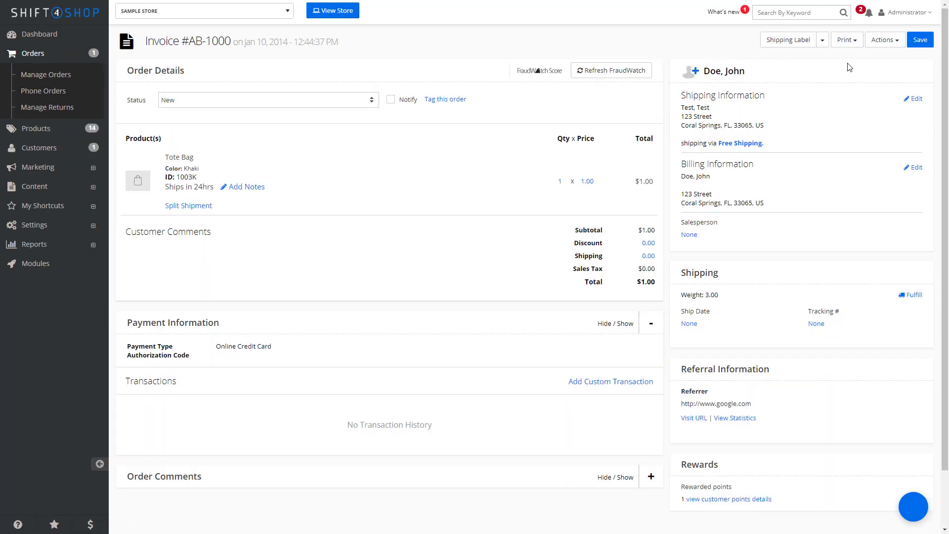
{"action": "left_click", "coordinate": [884, 40]}
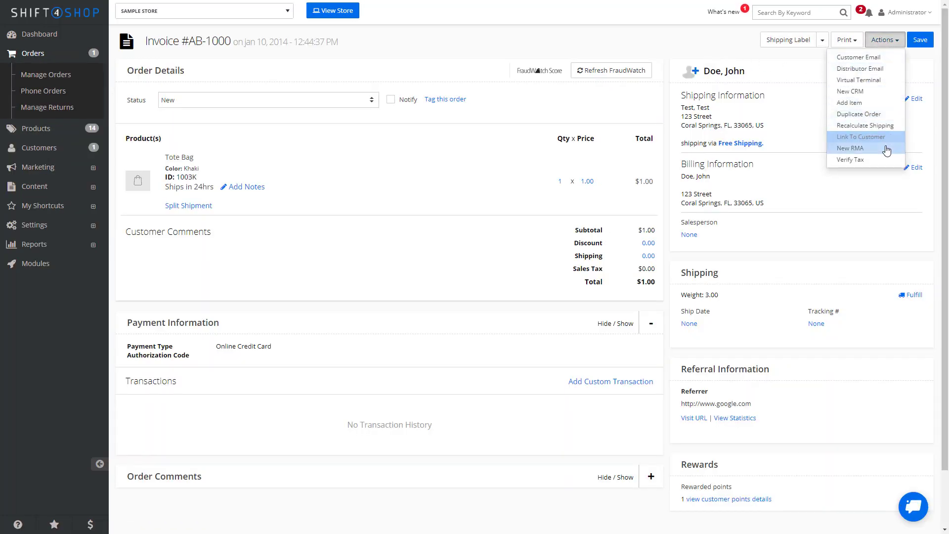
{"action": "left_click", "coordinate": [887, 150]}
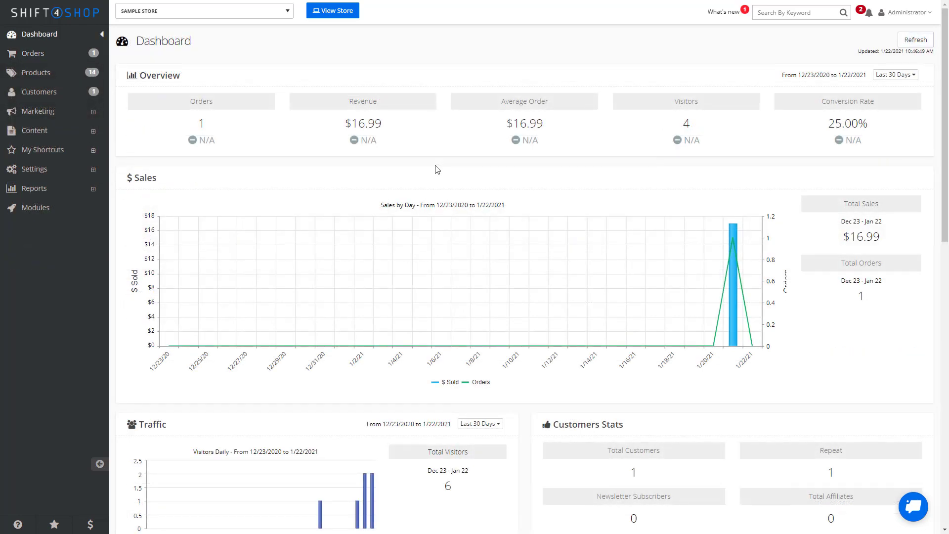
- Open RMA ticket 4 from Orders > Manage Returns and view its extra actions
{"action": "left_click", "coordinate": [72, 62]}
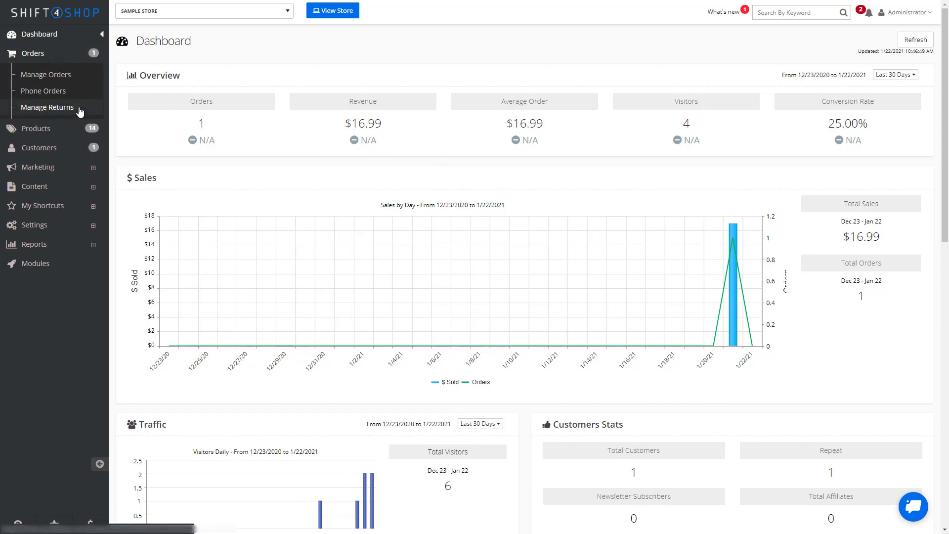
{"action": "left_click", "coordinate": [79, 108]}
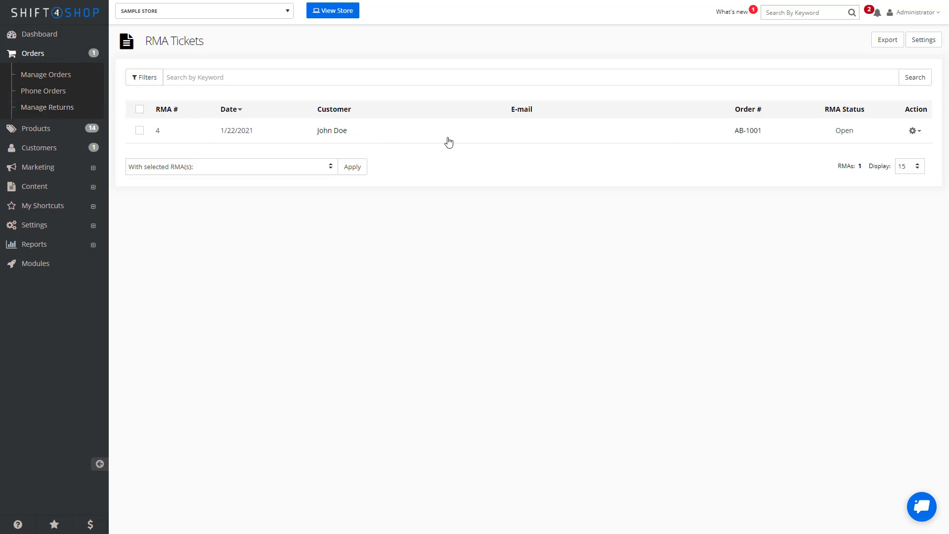
{"action": "left_click", "coordinate": [447, 141]}
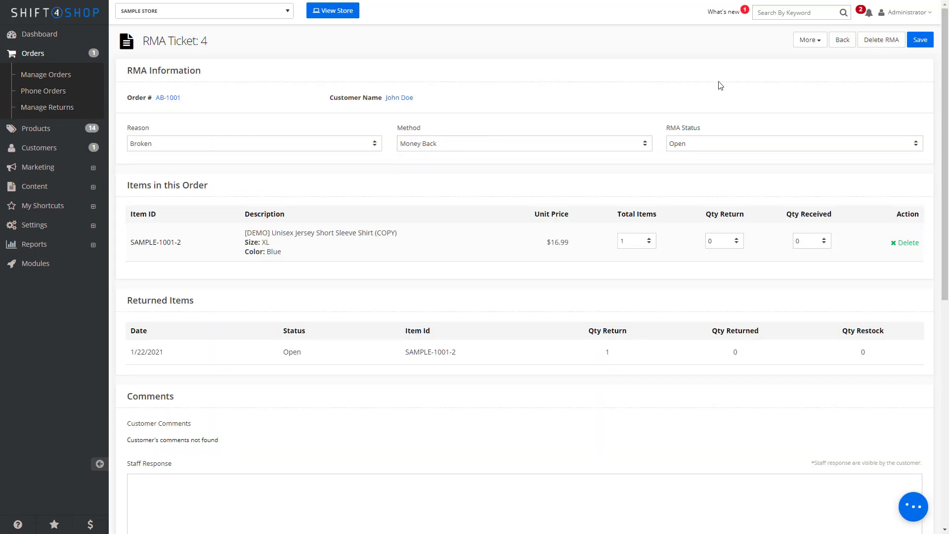
{"action": "left_click", "coordinate": [808, 45]}
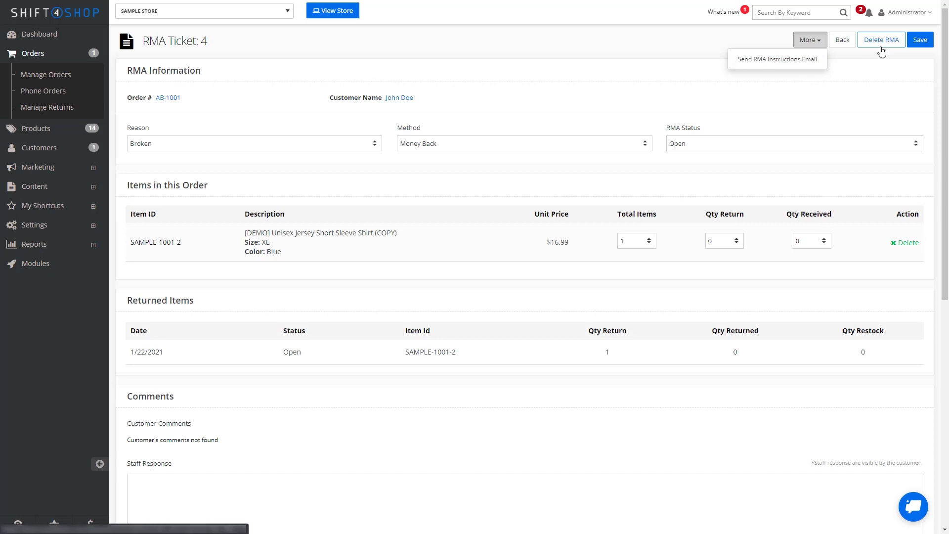
- Set the shirt's return quantity to 1 and save the ticket
{"action": "left_click", "coordinate": [736, 244]}
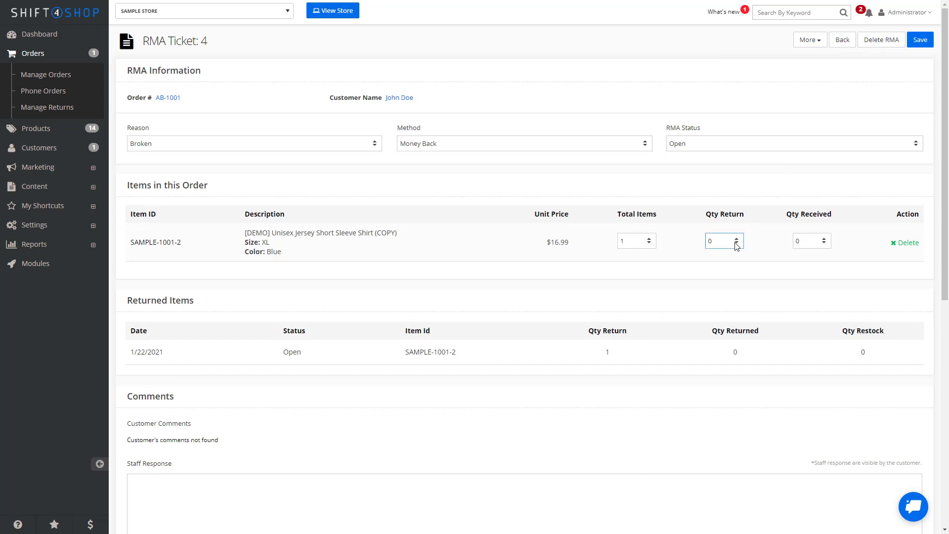
{"action": "left_click", "coordinate": [726, 243]}
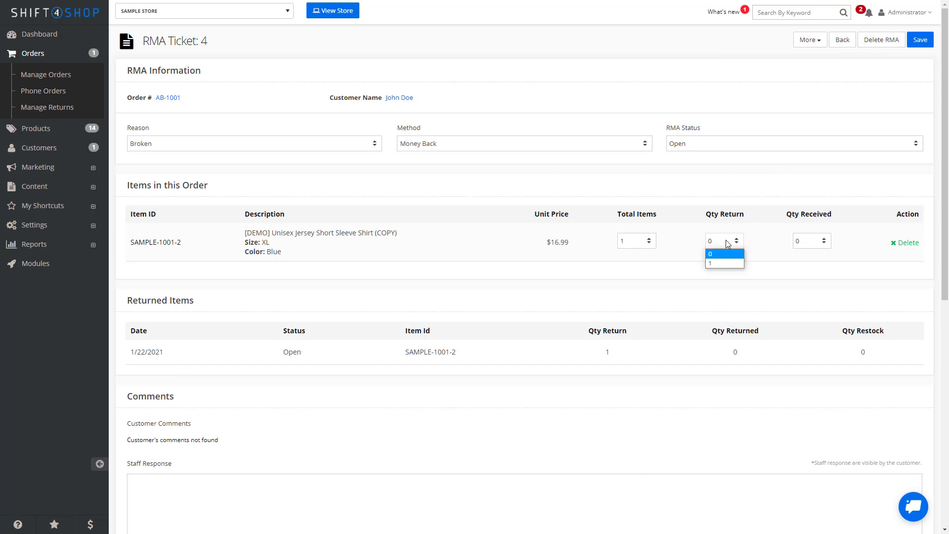
{"action": "left_click", "coordinate": [716, 263]}
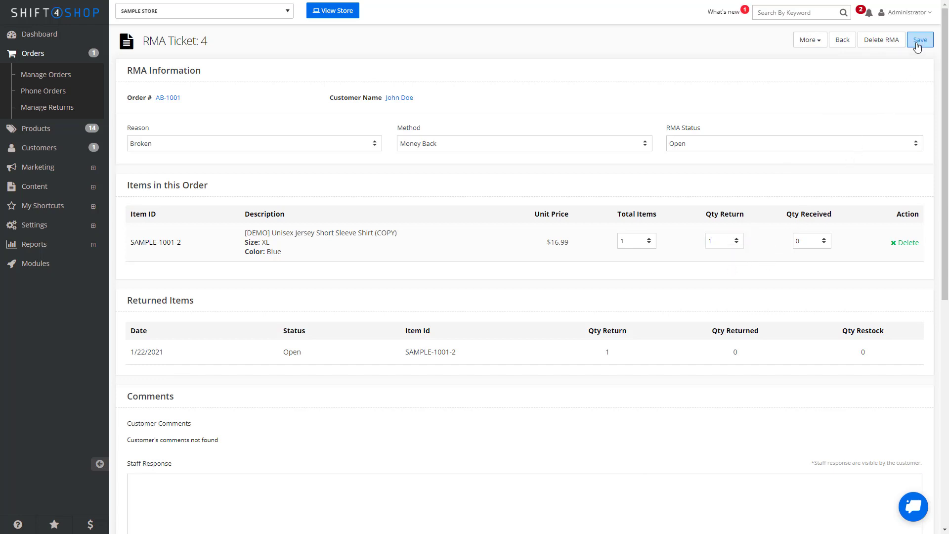
{"action": "left_click", "coordinate": [919, 40]}
- Visit the Staff Response and Internal Comments fields, then set the RMA status to Closed
{"action": "scroll", "coordinate": [945, 129], "scroll_direction": "down", "scroll_amount": 1}
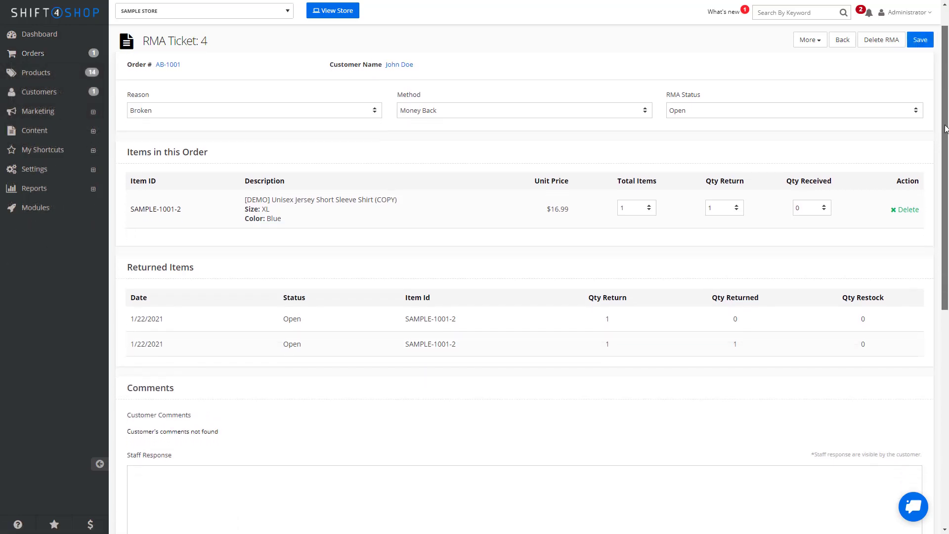
{"action": "scroll", "coordinate": [945, 129], "scroll_direction": "down", "scroll_amount": 7}
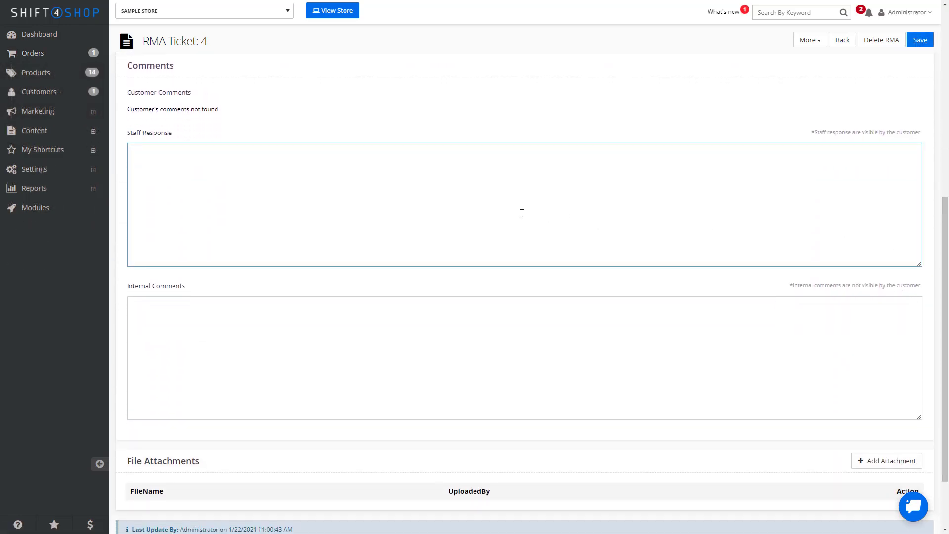
{"action": "left_click", "coordinate": [400, 188]}
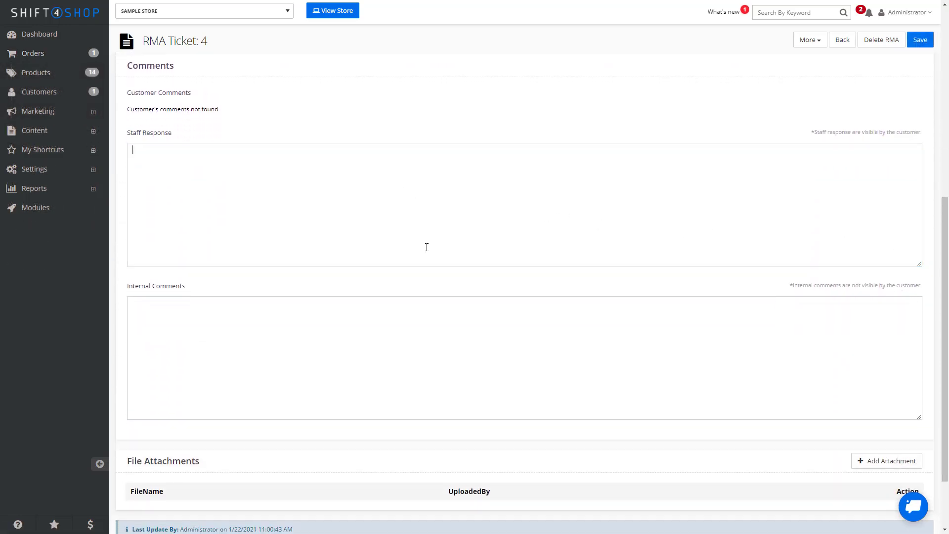
{"action": "left_click", "coordinate": [422, 334]}
{"action": "left_click_drag", "start_coordinate": [944, 296], "coordinate": [944, 72]}
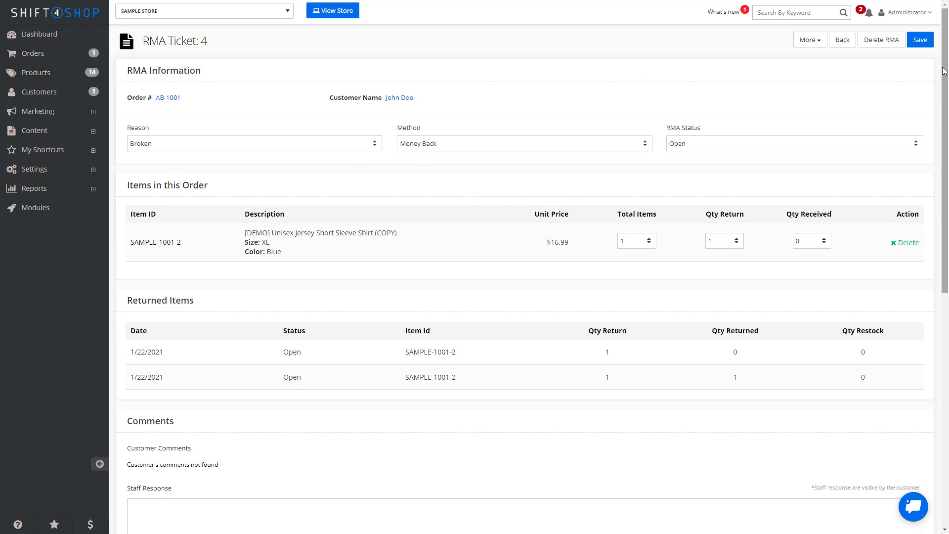
{"action": "left_click", "coordinate": [820, 144]}
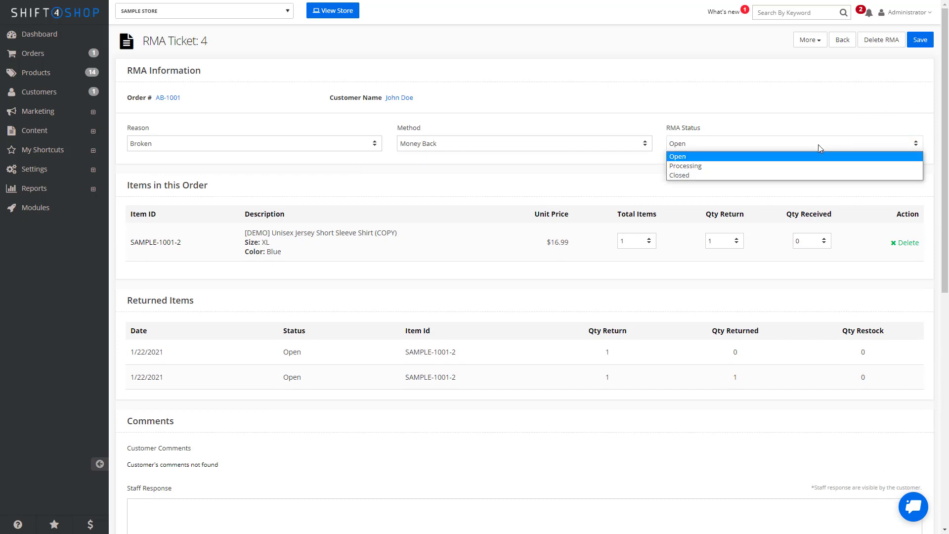
{"action": "left_click", "coordinate": [770, 175]}
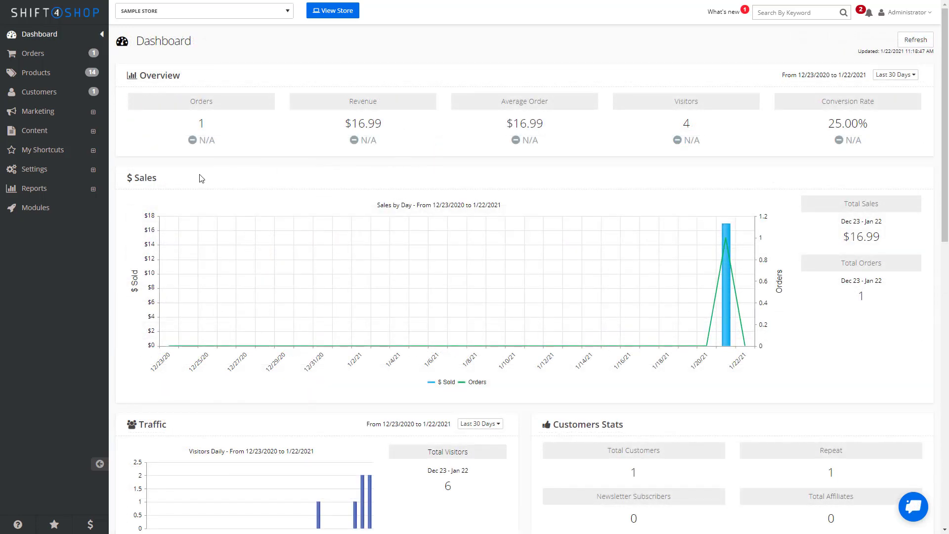
- In Settings > Design > Emails, expand RMA and edit the RMA Authorization Instructions template
{"action": "left_click", "coordinate": [69, 176]}
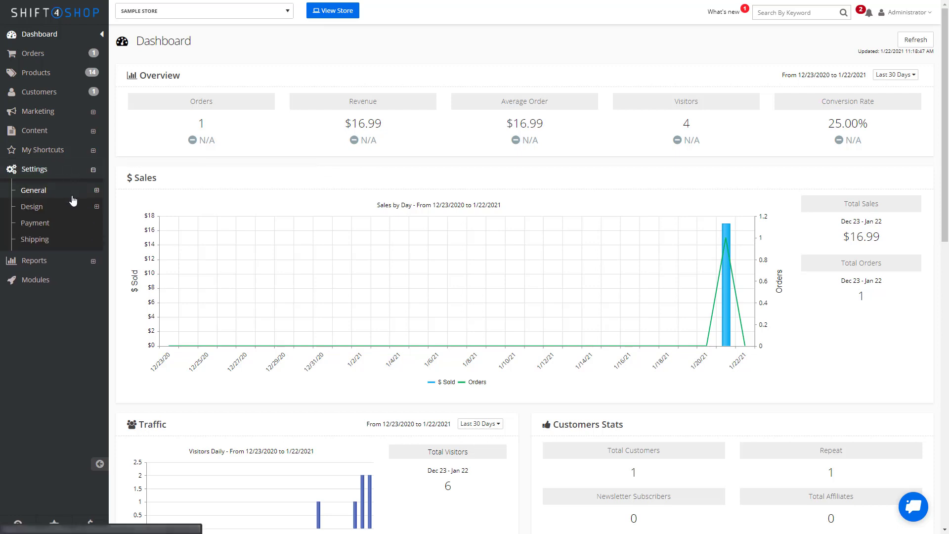
{"action": "left_click", "coordinate": [67, 213]}
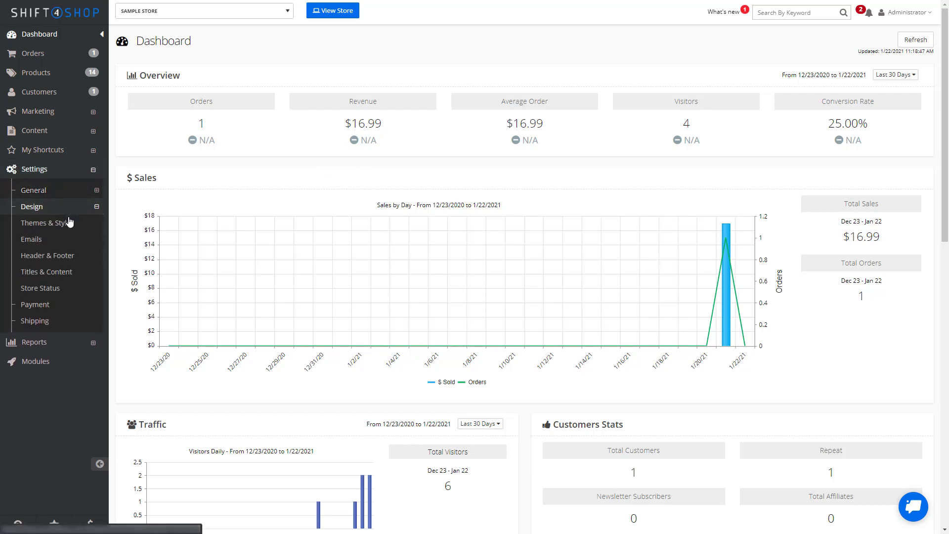
{"action": "left_click", "coordinate": [72, 242]}
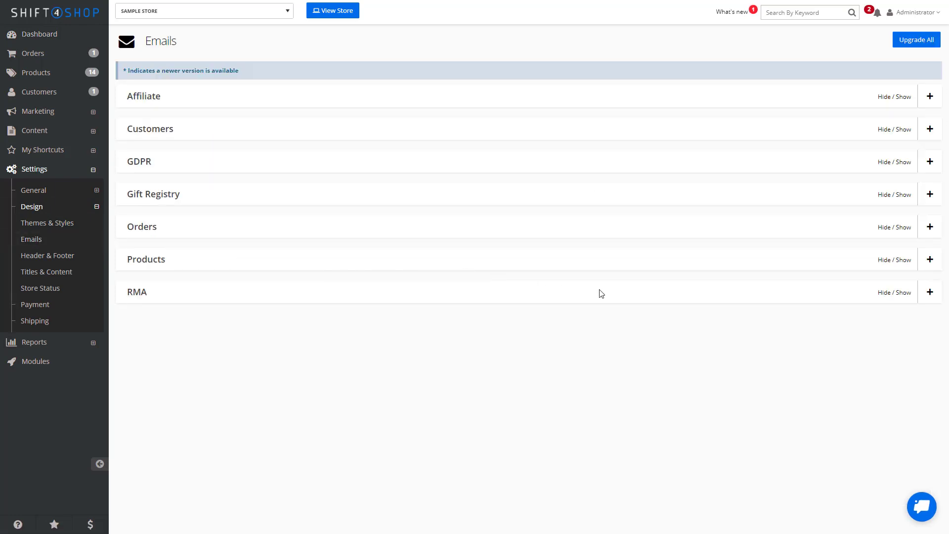
{"action": "left_click", "coordinate": [627, 298]}
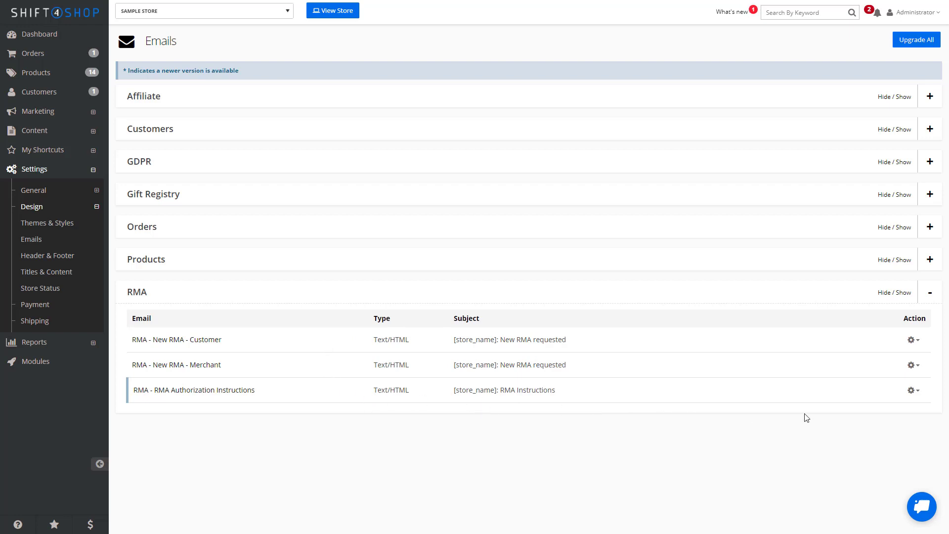
{"action": "left_click", "coordinate": [917, 395]}
{"action": "left_click", "coordinate": [903, 408]}
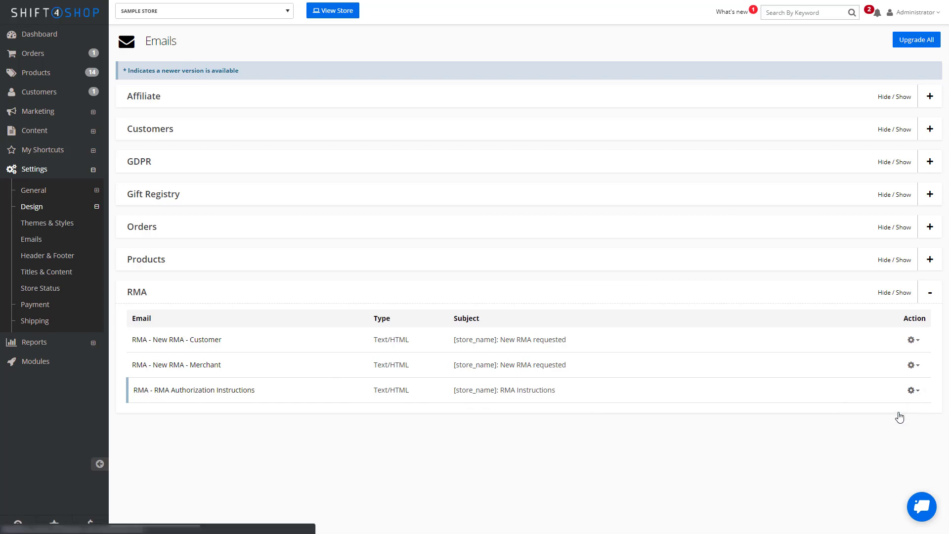